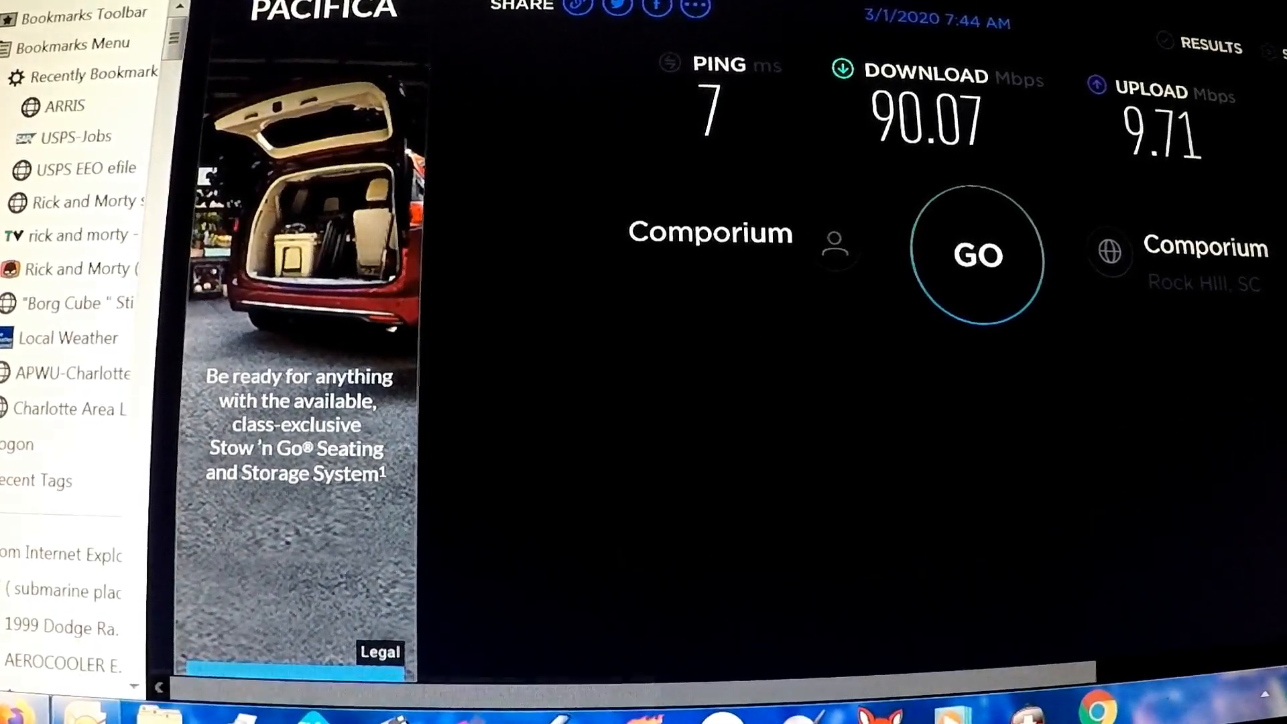
Bring up the Start menu search while the 90.07 Mbps result stays visible.
key("super")
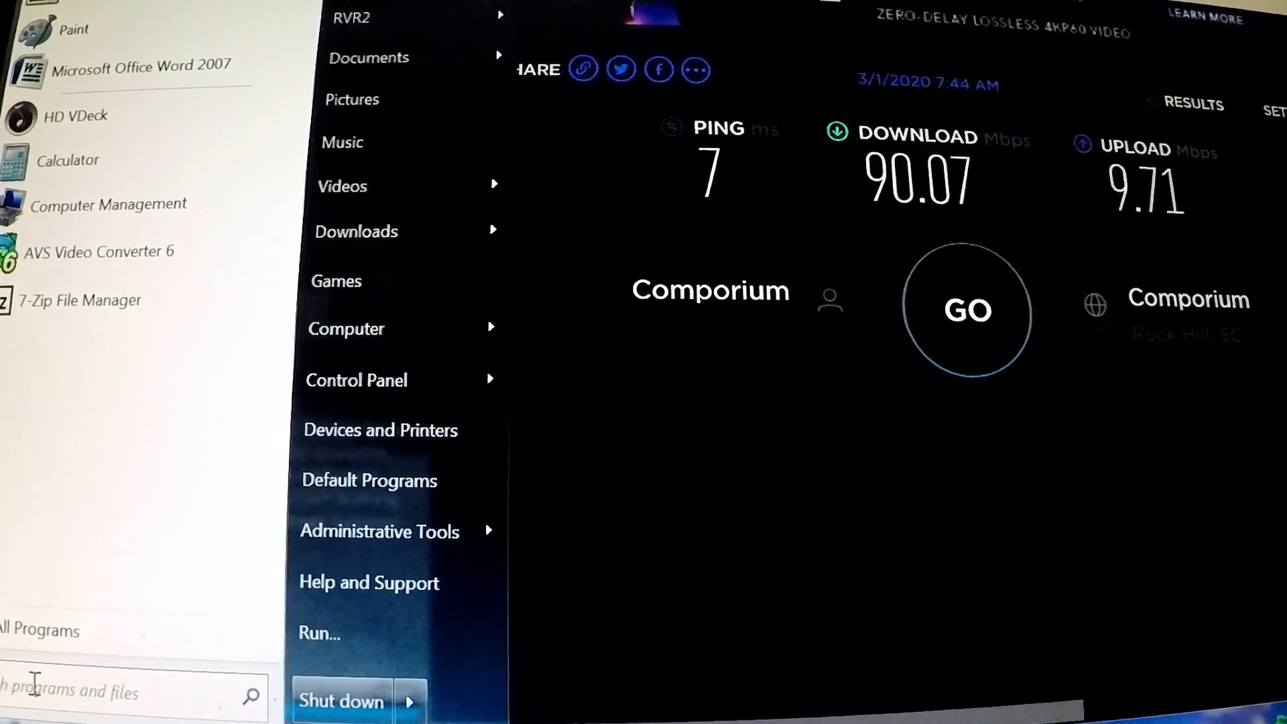
type("c")
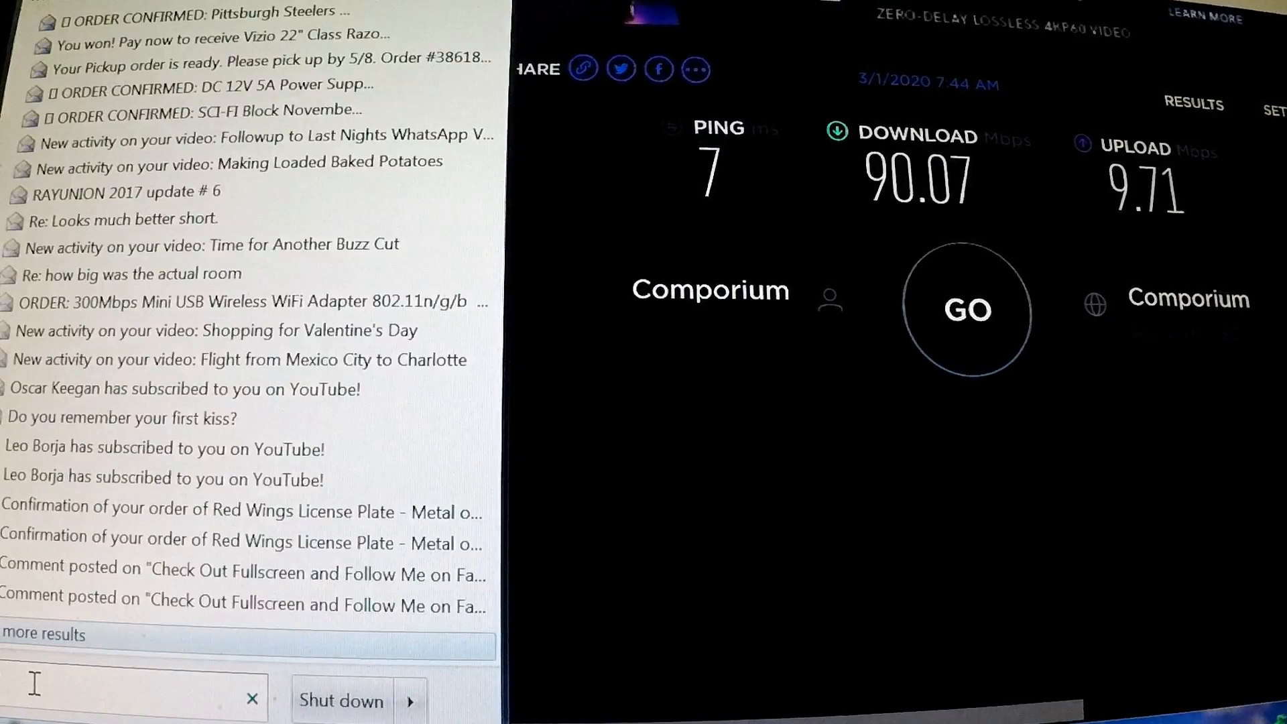
type("om")
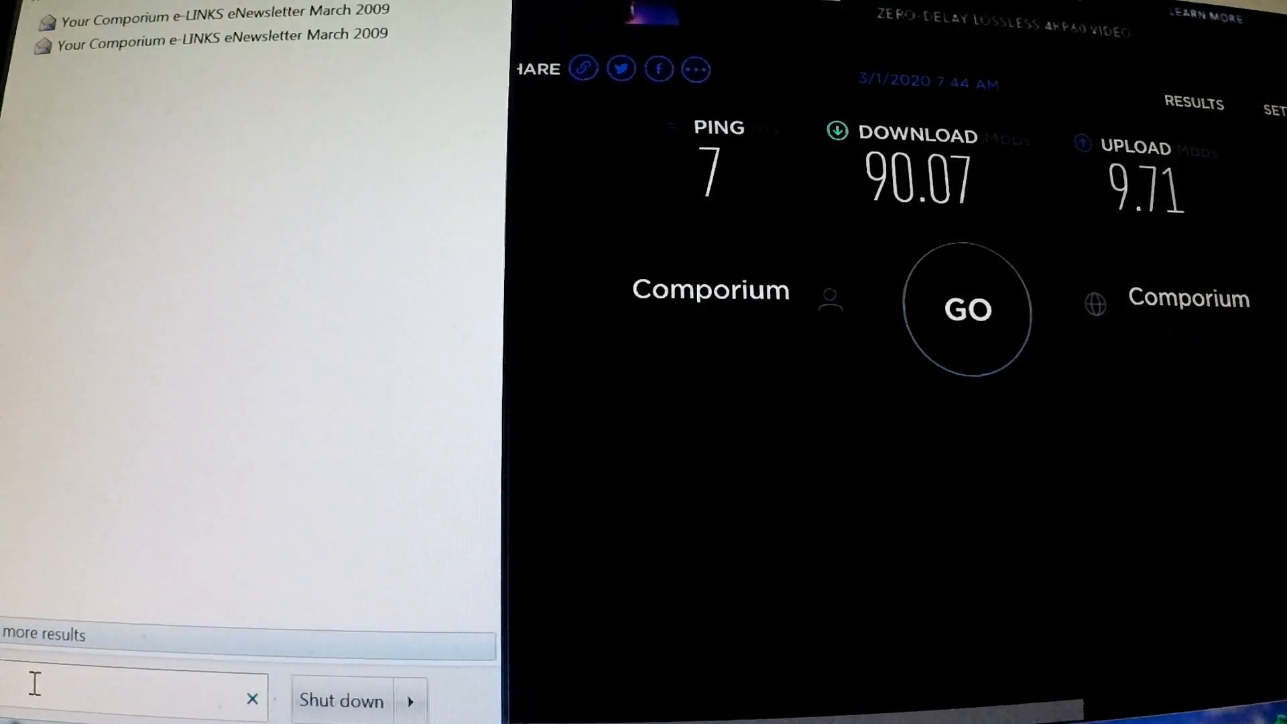
type("pl")
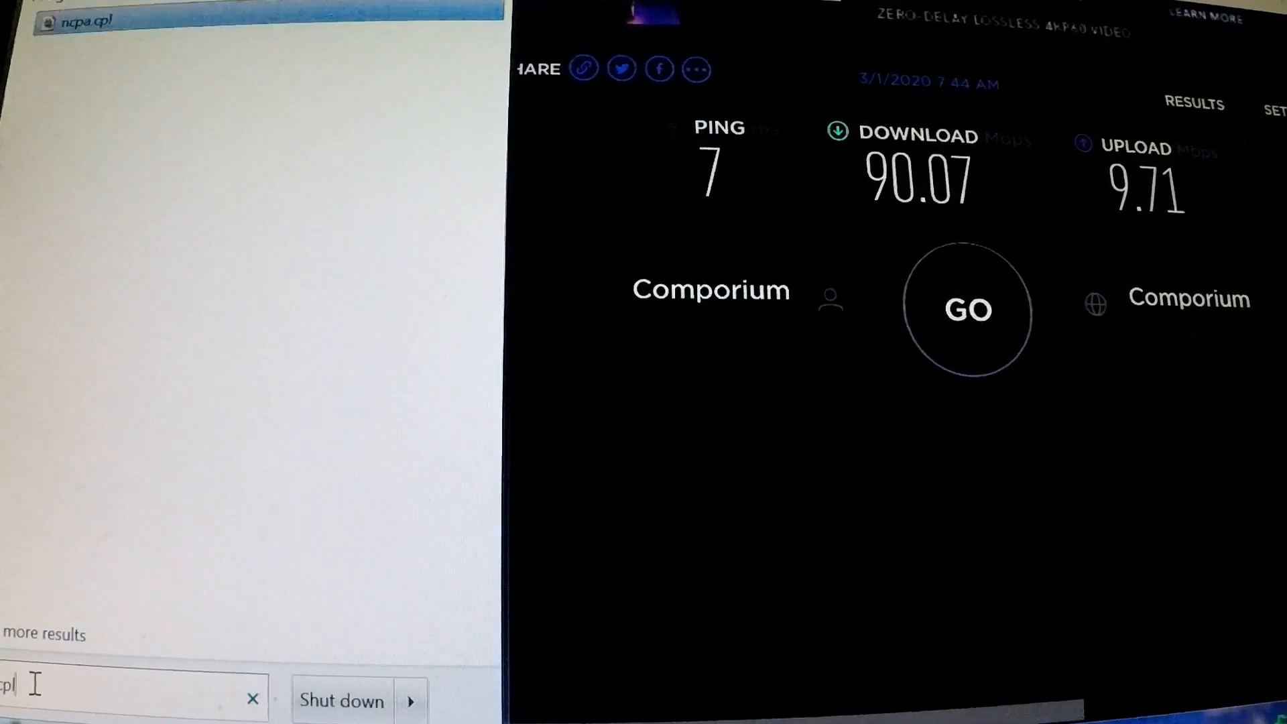
Show the Realtek Local Area Connection status, reporting a 100.0 Mbps link.
key("Escape")
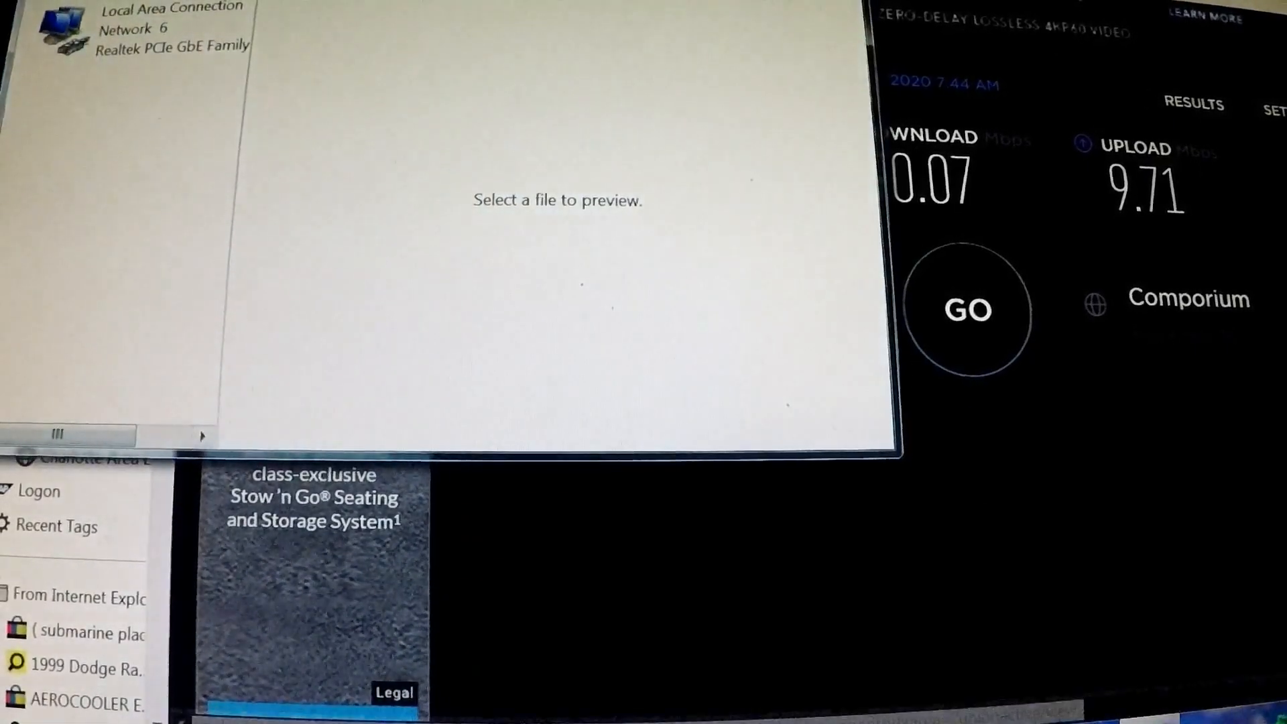
double_click(130, 15)
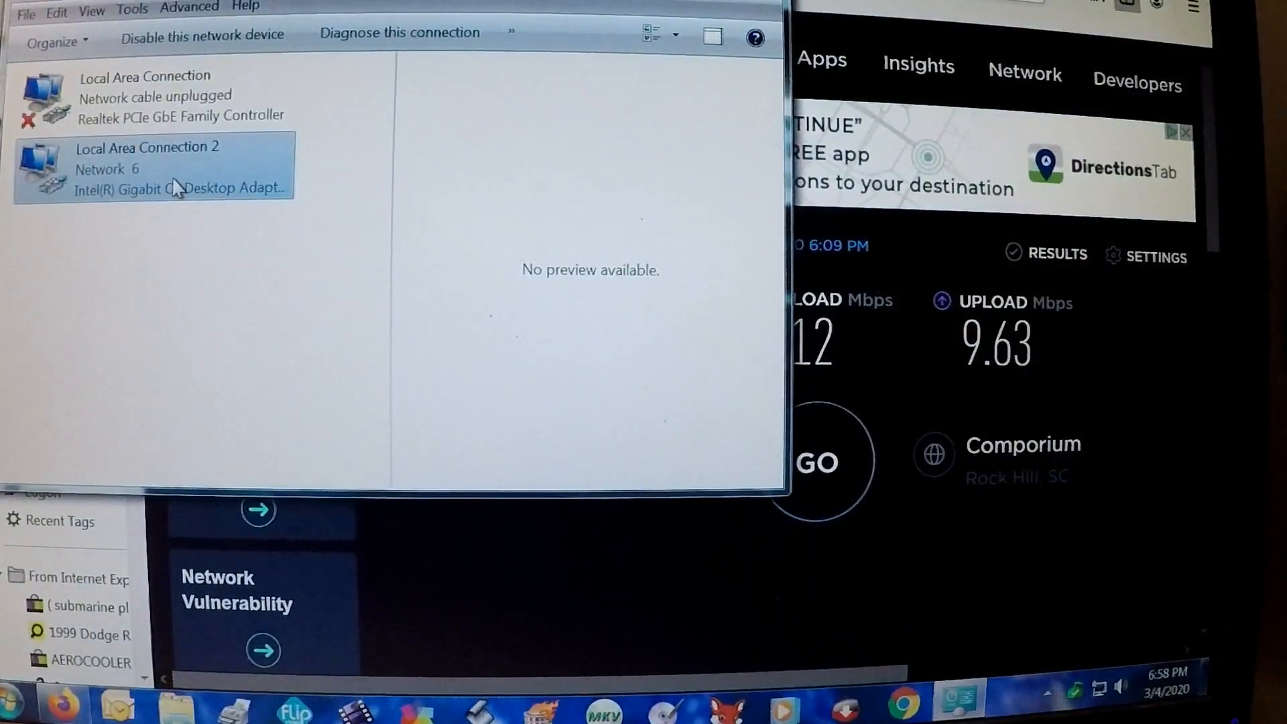
Check the Intel gigabit connection's 1.0 Gbps status, then return to the Speedtest page.
double_click(176, 189)
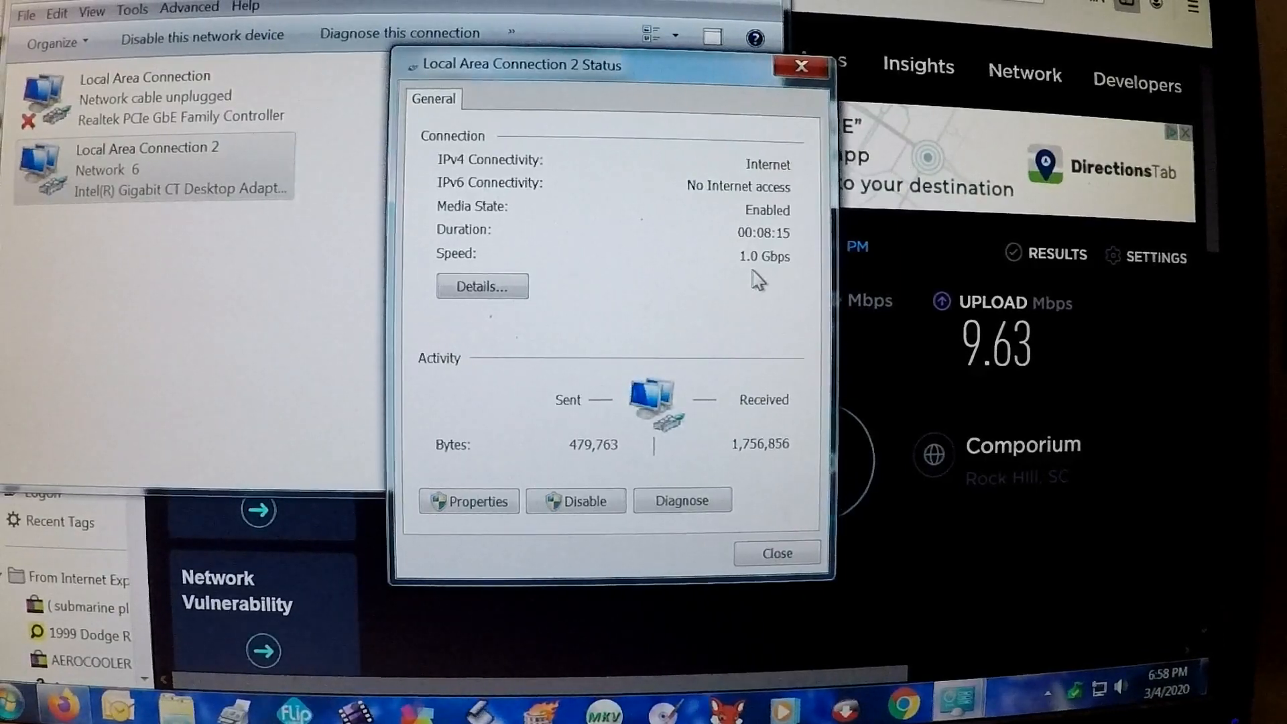
left_click(872, 334)
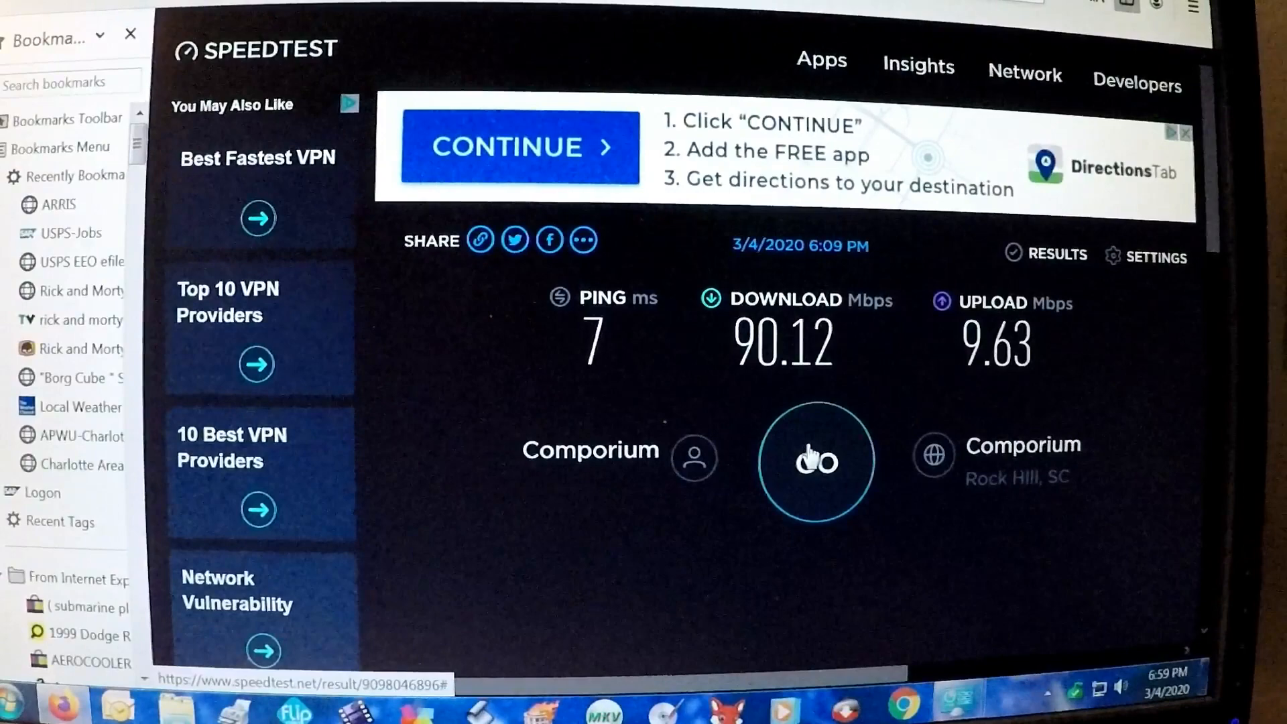
Clear the old result and start a fresh speed test over the new adapter.
left_click(810, 458)
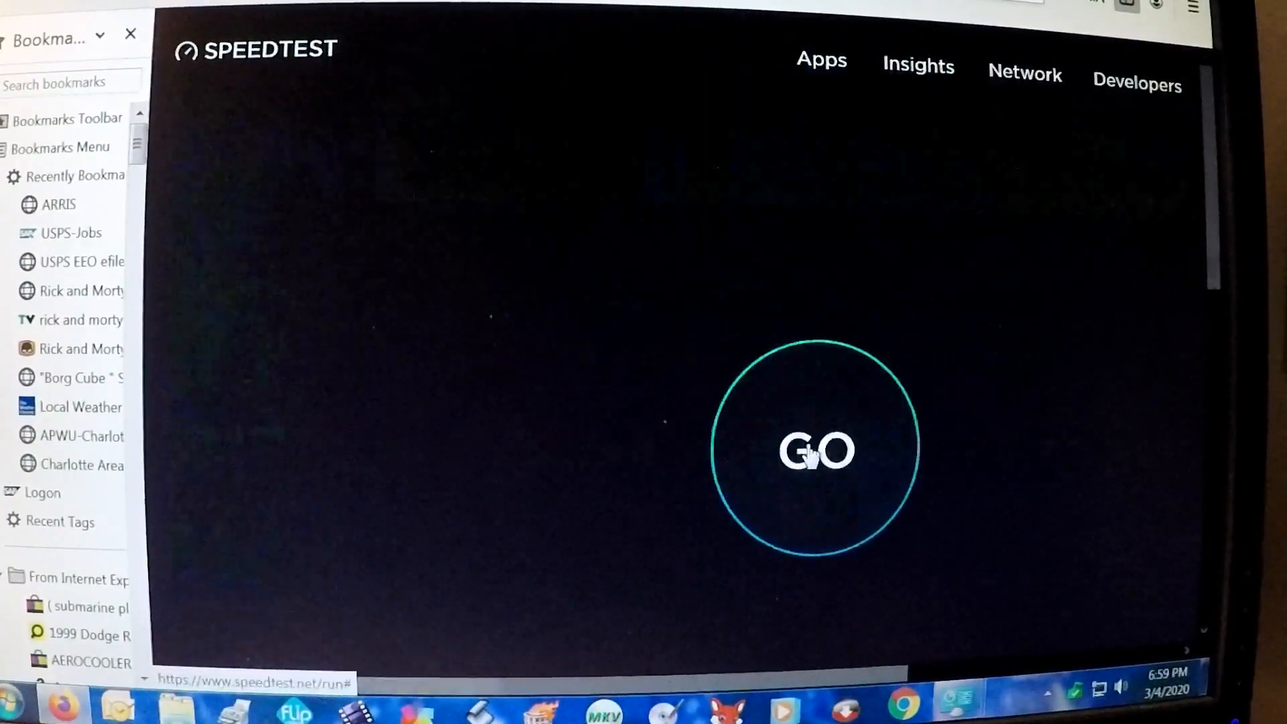
left_click(863, 483)
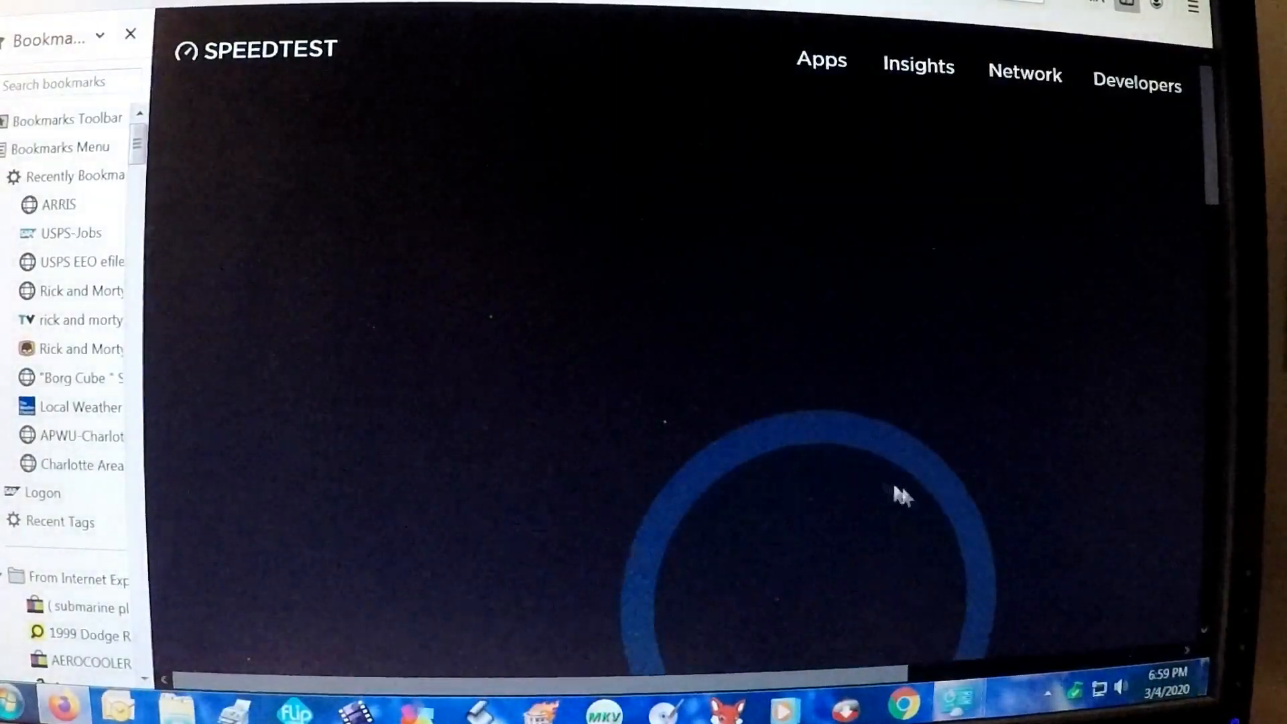
left_click_drag(1206, 201, 1214, 239)
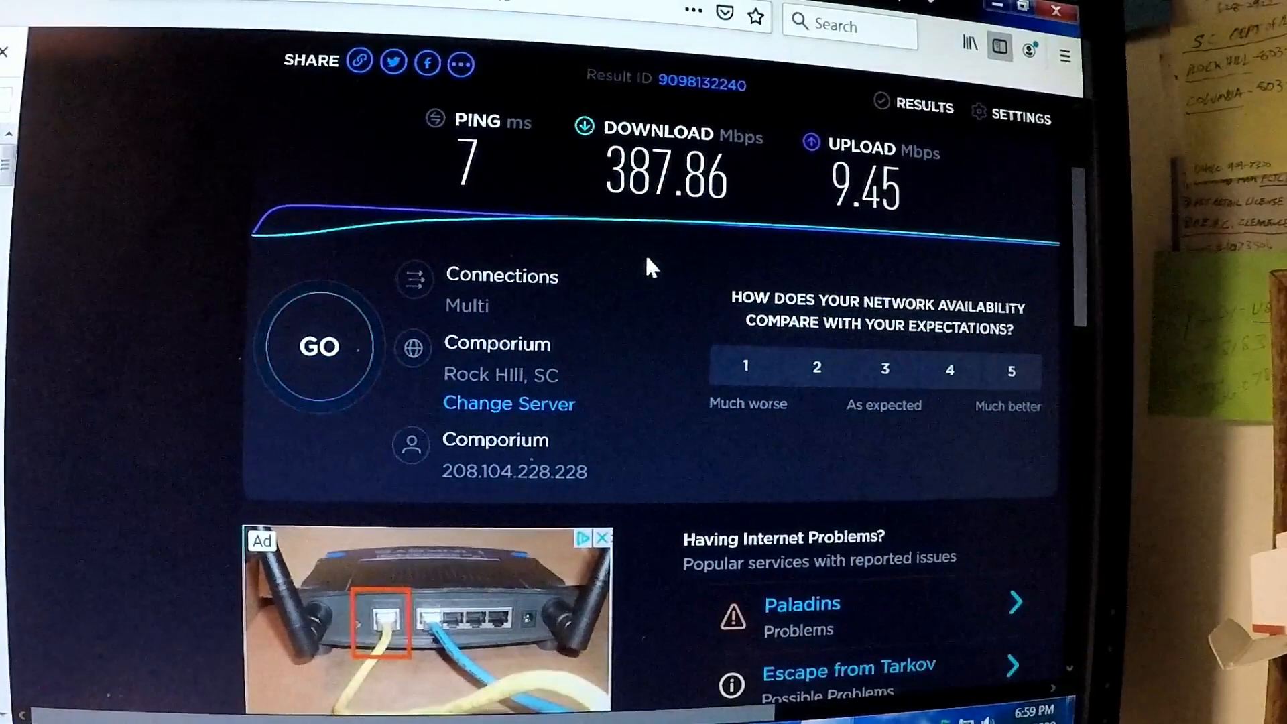
Rerun the speed test, reaching 378.30 Mbps download, 9.52 Mbps upload, 15 ms ping.
left_click(309, 360)
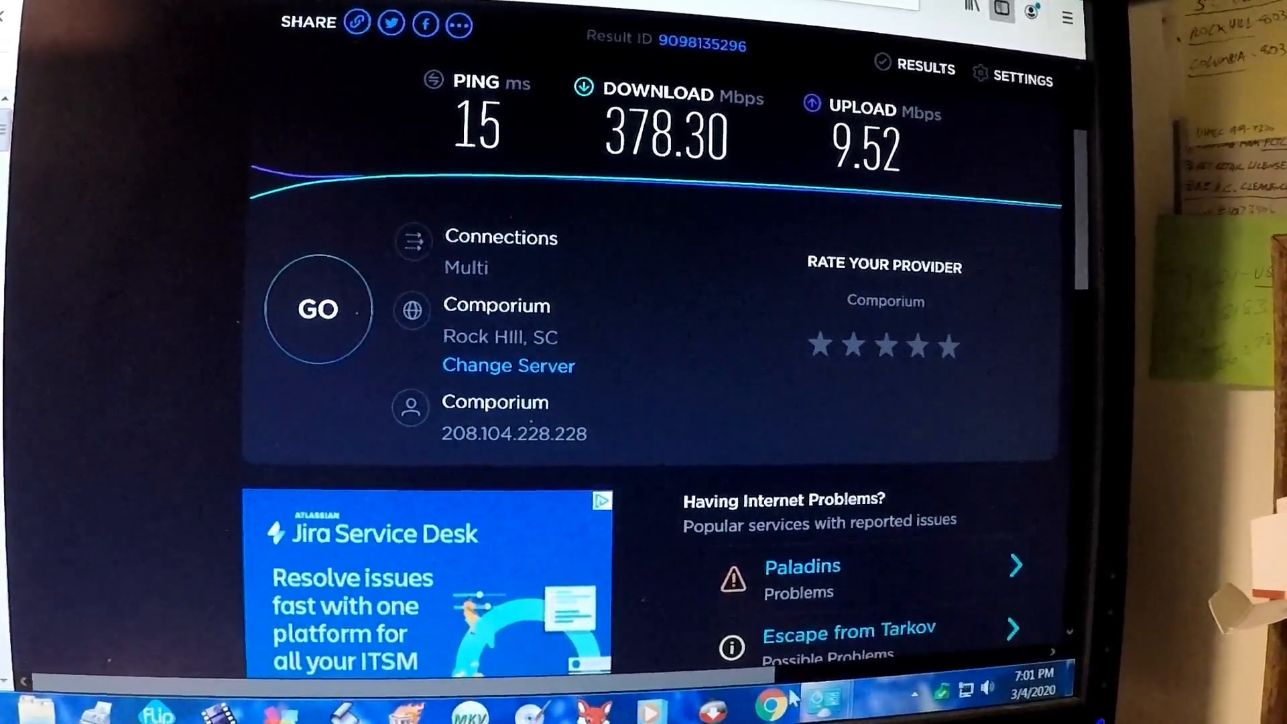
Bring the Local Area Connection 2 status (1.0 Gbps) back to the front.
mouse_move(822, 704)
left_click(903, 605)
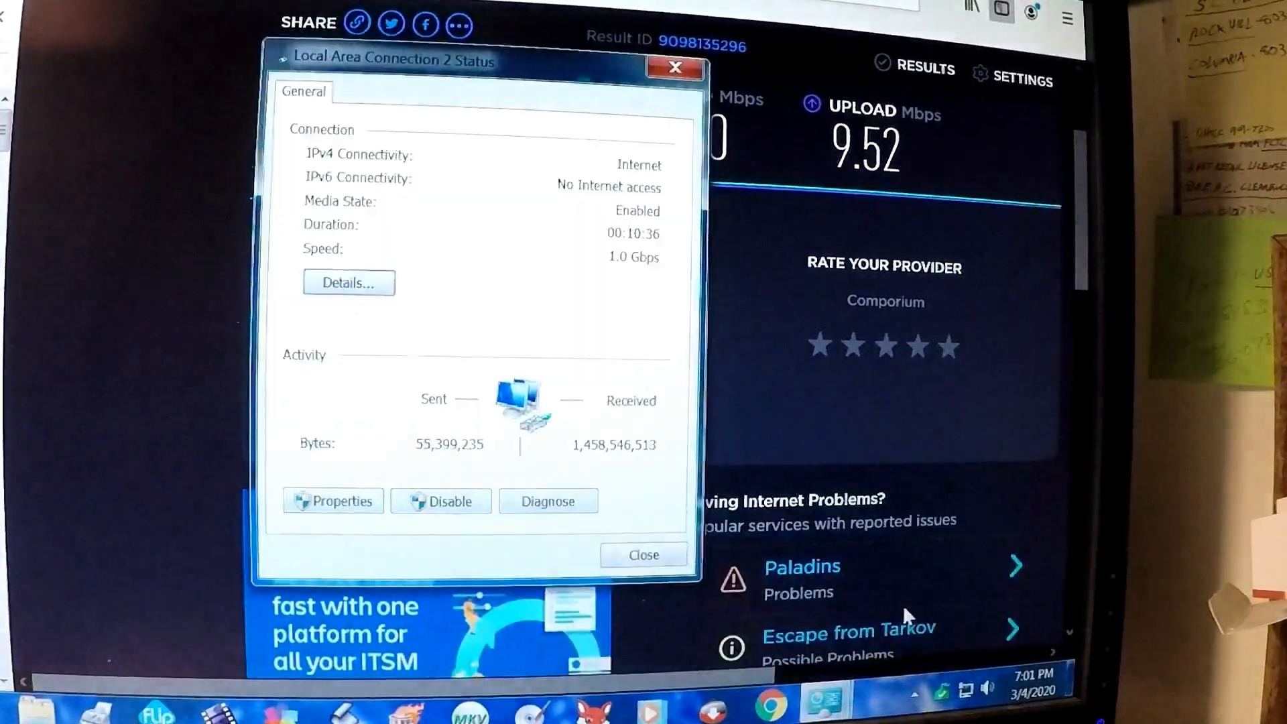